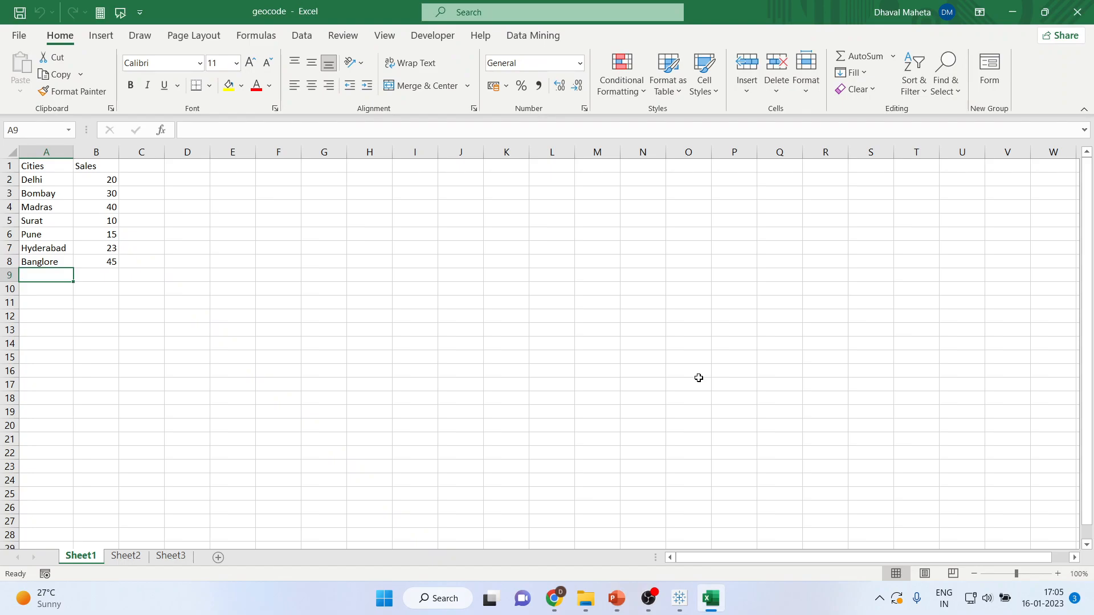
Review the Cities and Sales headers and the listed city names in the geocode workbook's first sheet
left_click(50, 168)
left_click(103, 167)
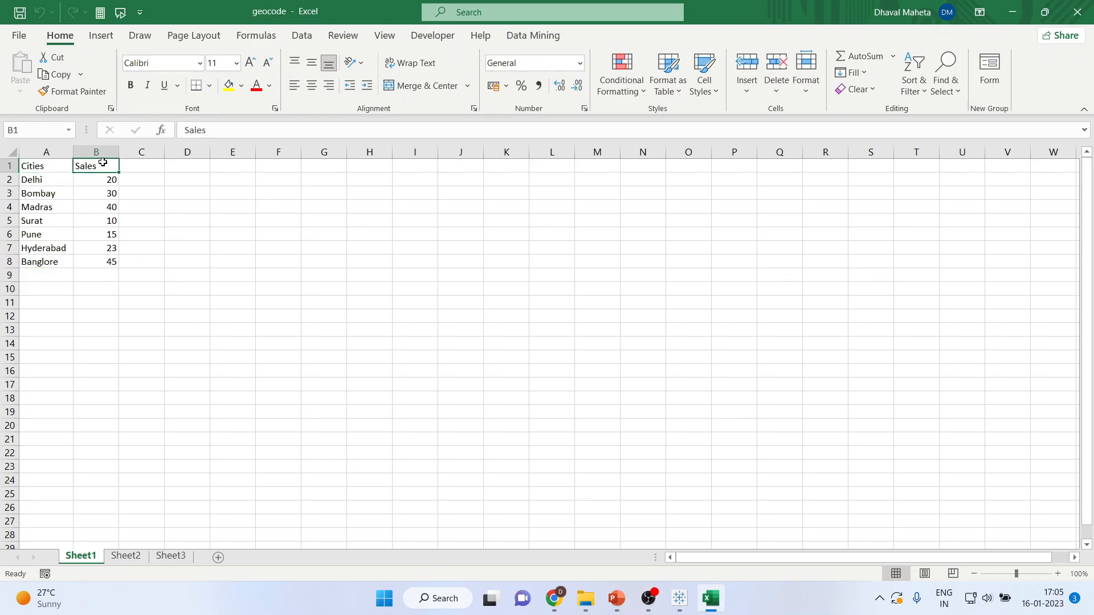
left_click(41, 180)
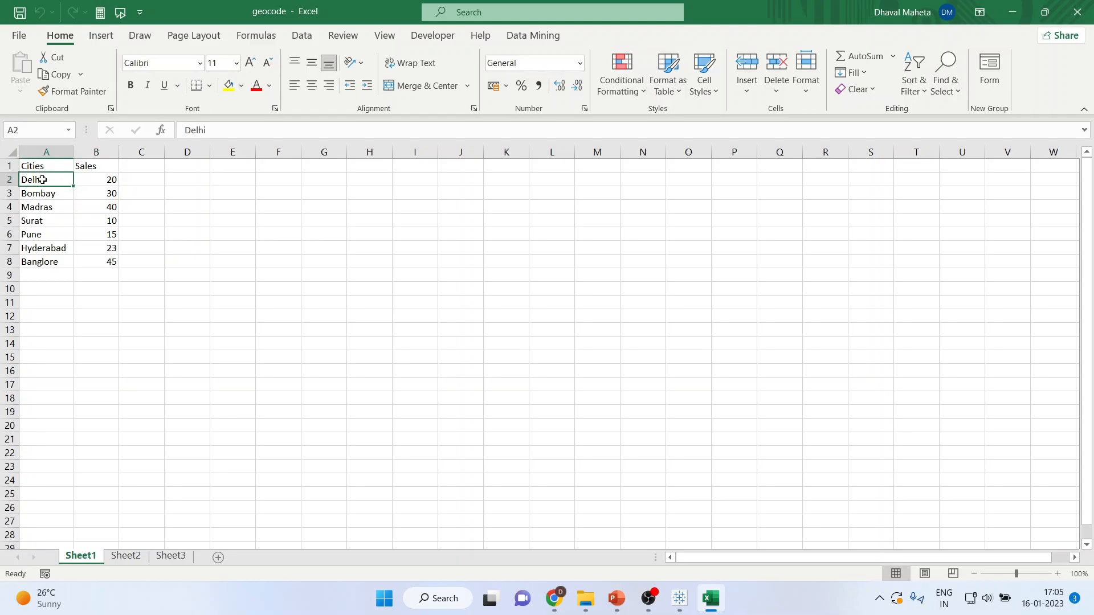
left_click(56, 194)
left_click(57, 207)
left_click(47, 223)
left_click(48, 248)
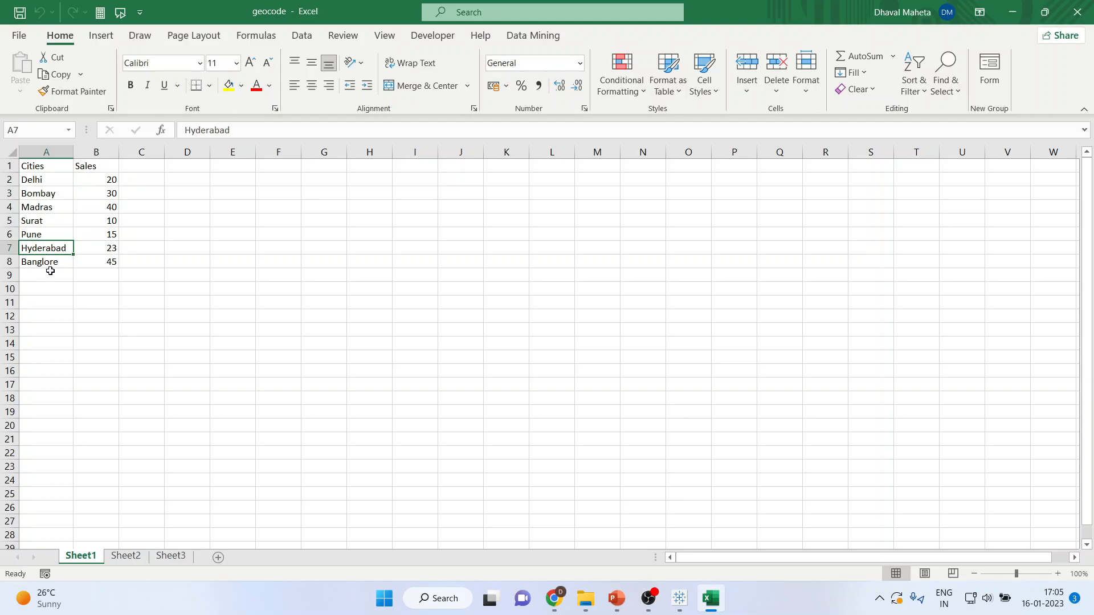
left_click(44, 262)
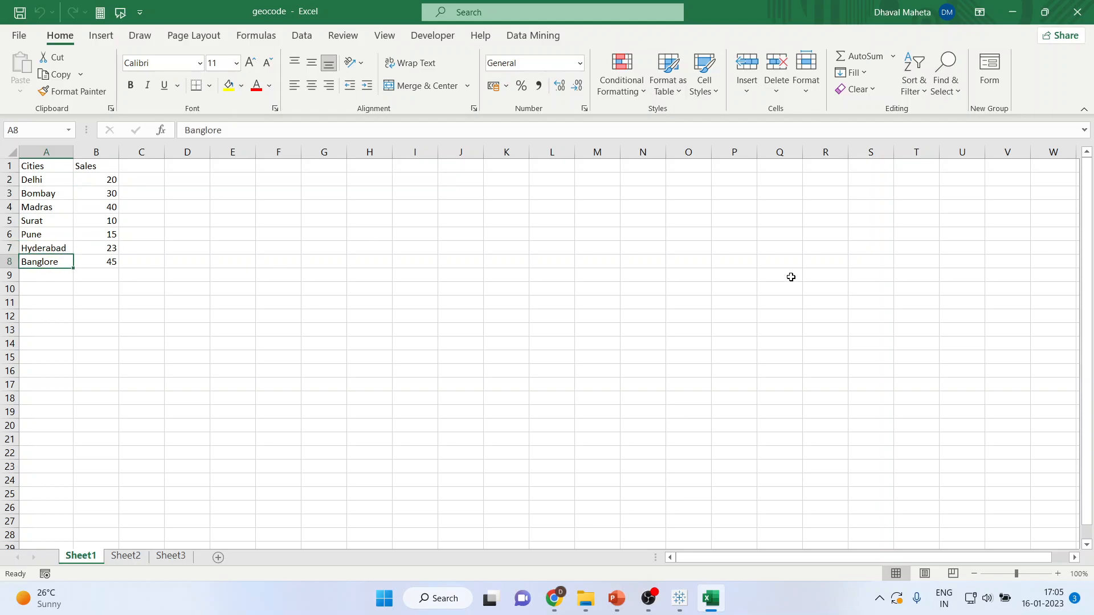
Close the geocode workbook in Excel and switch to Tableau to connect to the geocode Excel file
left_click(1078, 16)
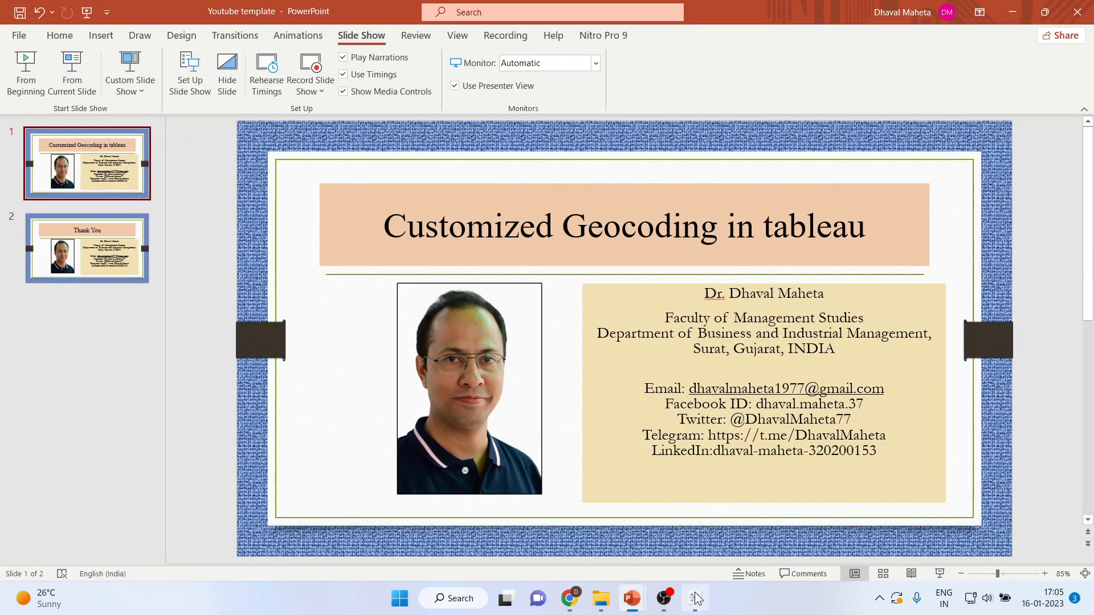
left_click(695, 598)
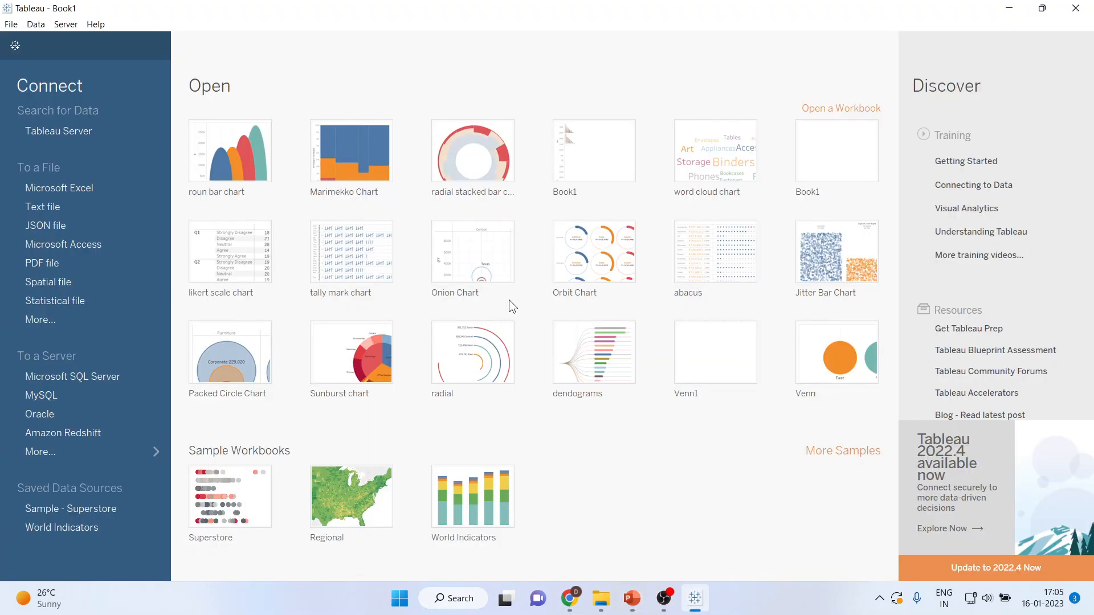
left_click(73, 189)
left_click(175, 156)
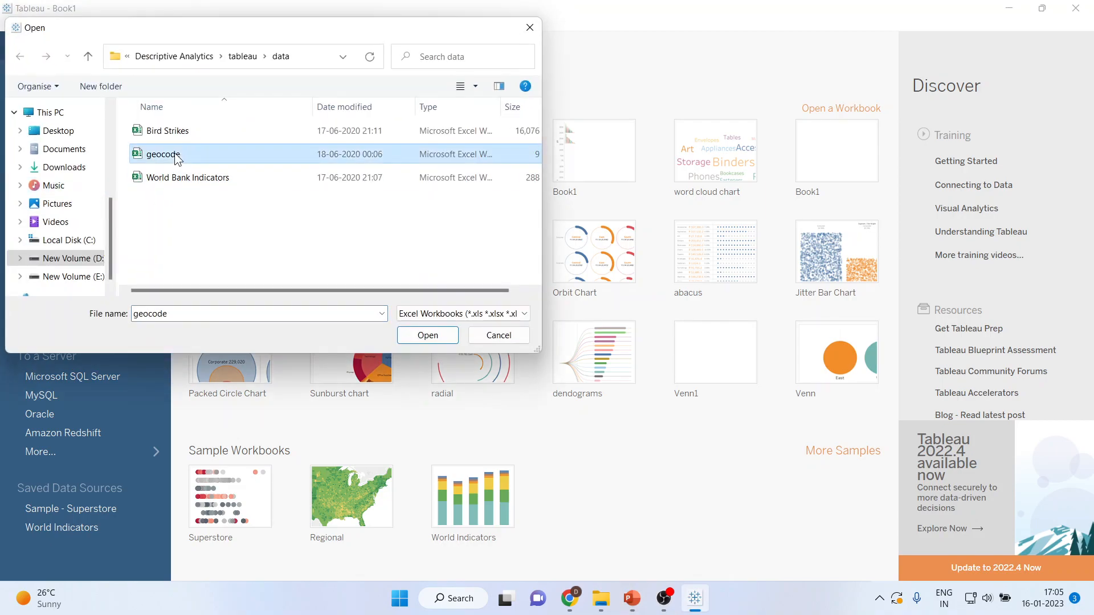
left_click(428, 337)
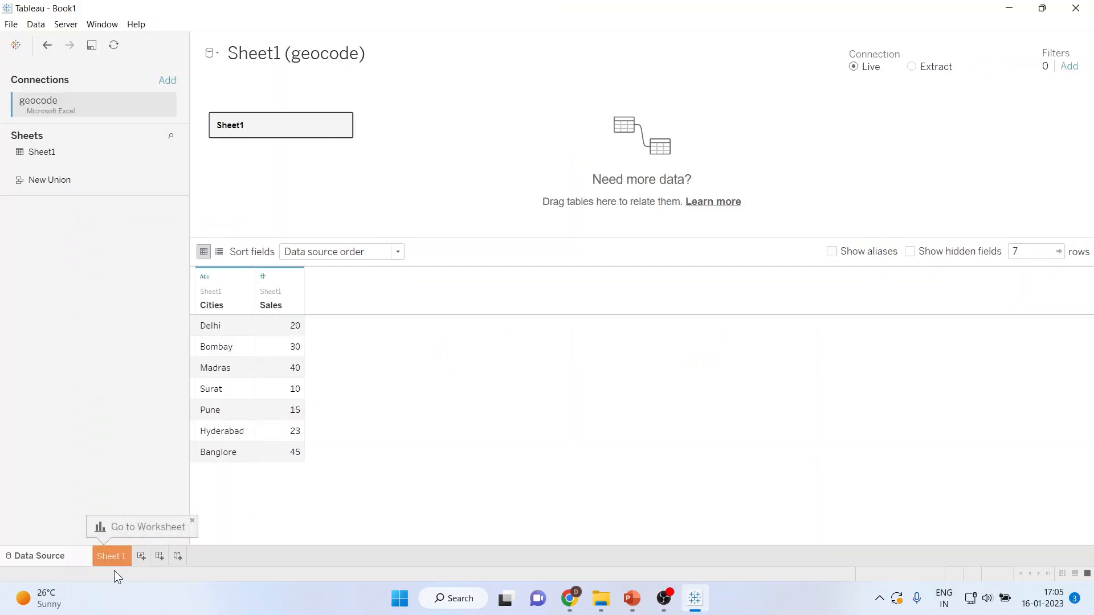
Open worksheet Sheet 1 and assign the City geographic role to the Cities field
left_click(113, 556)
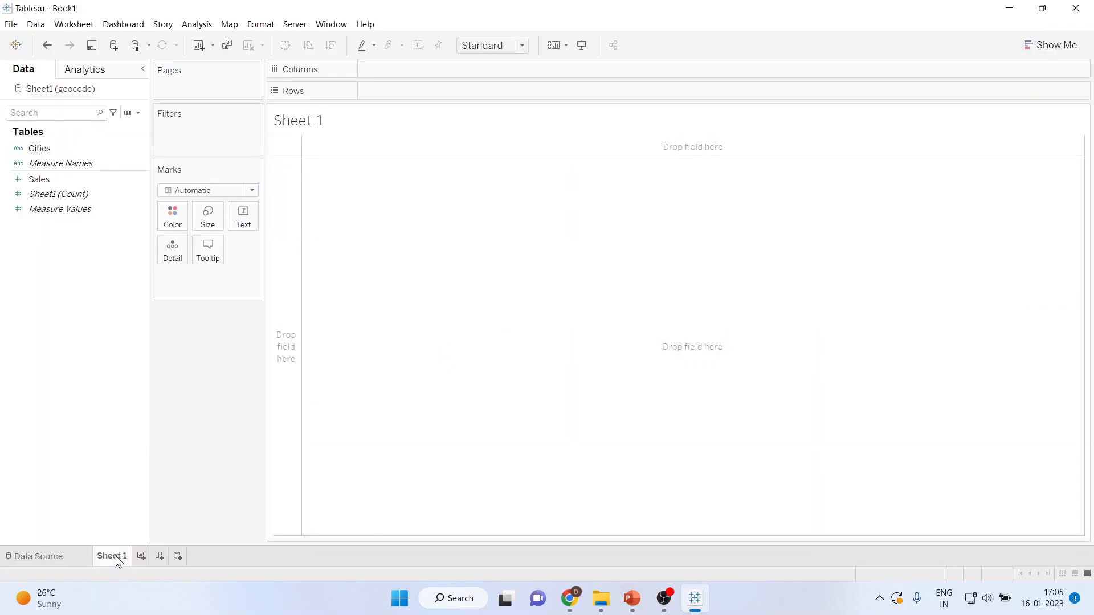
right_click(140, 149)
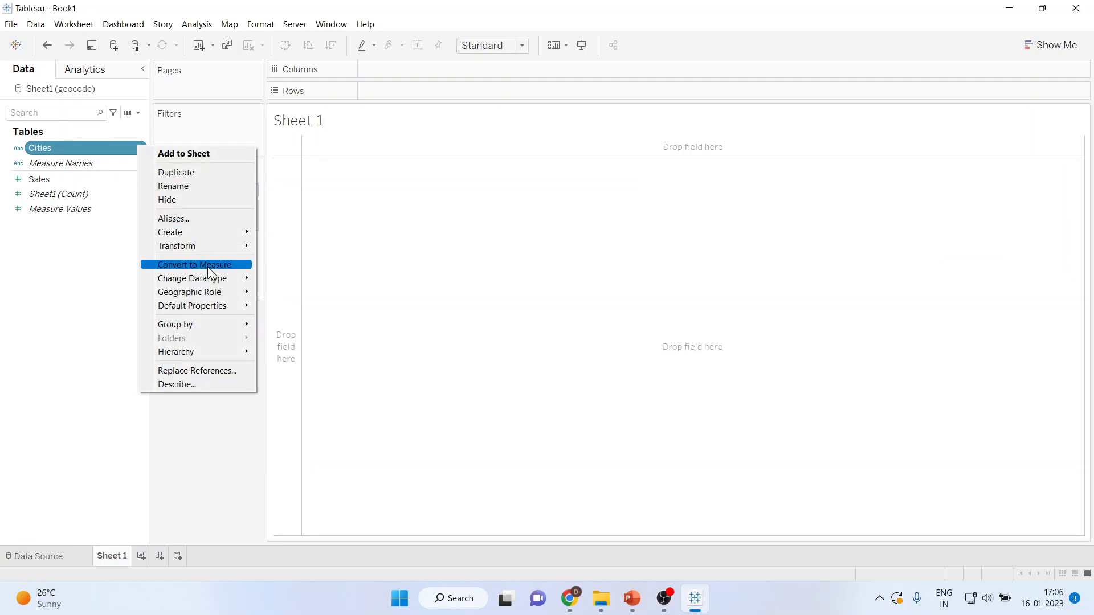
mouse_move(209, 291)
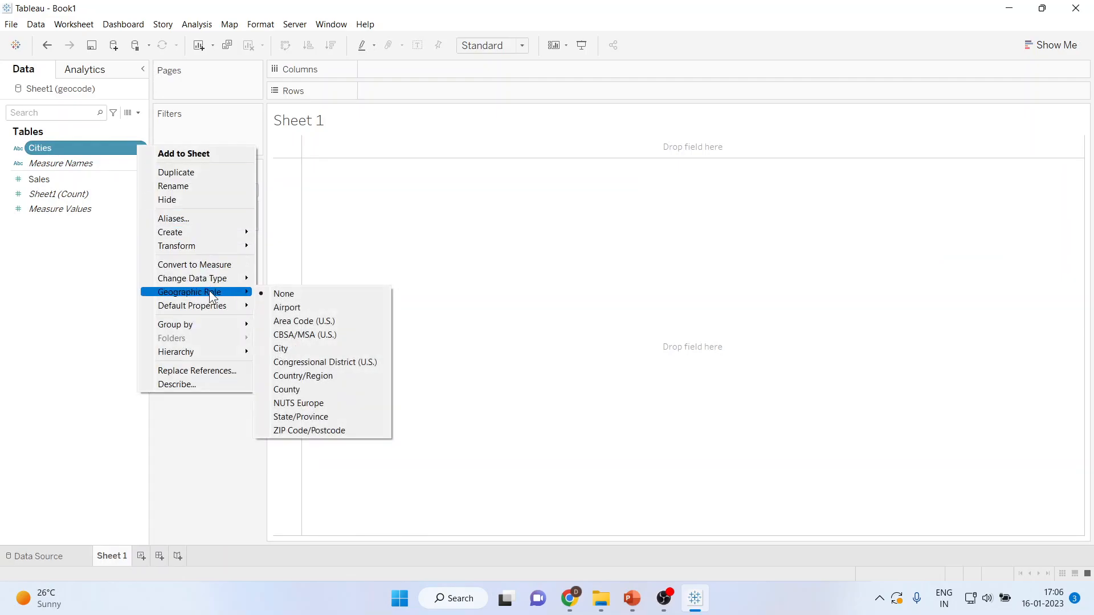
left_click(307, 350)
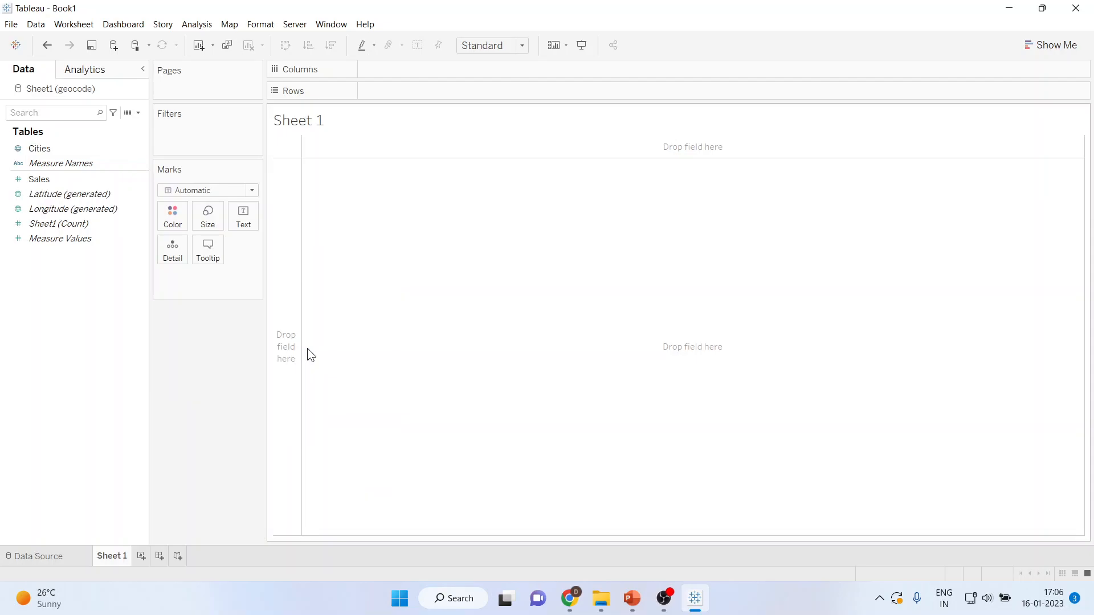
Plot the Cities field on a map using the generated longitude and latitude
left_click(104, 208)
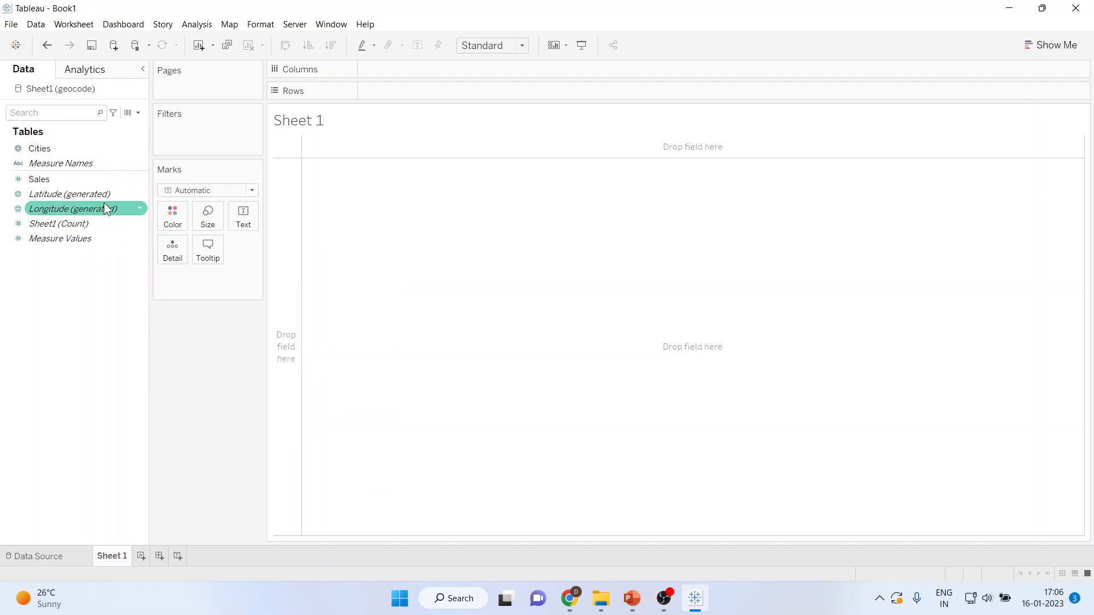
left_click(53, 150)
double_click(54, 149)
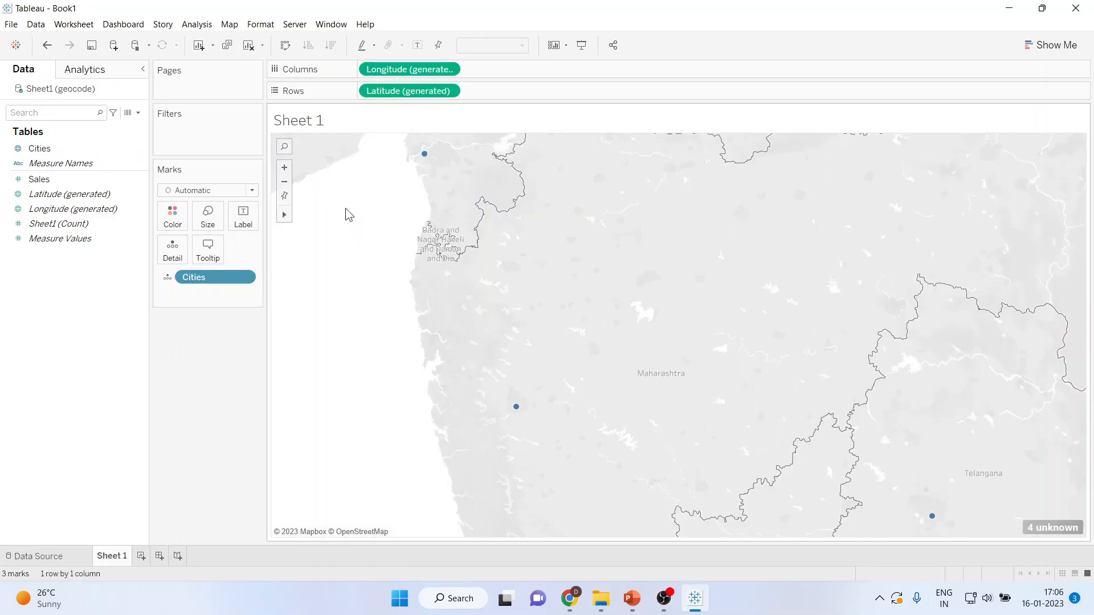
left_click(285, 183)
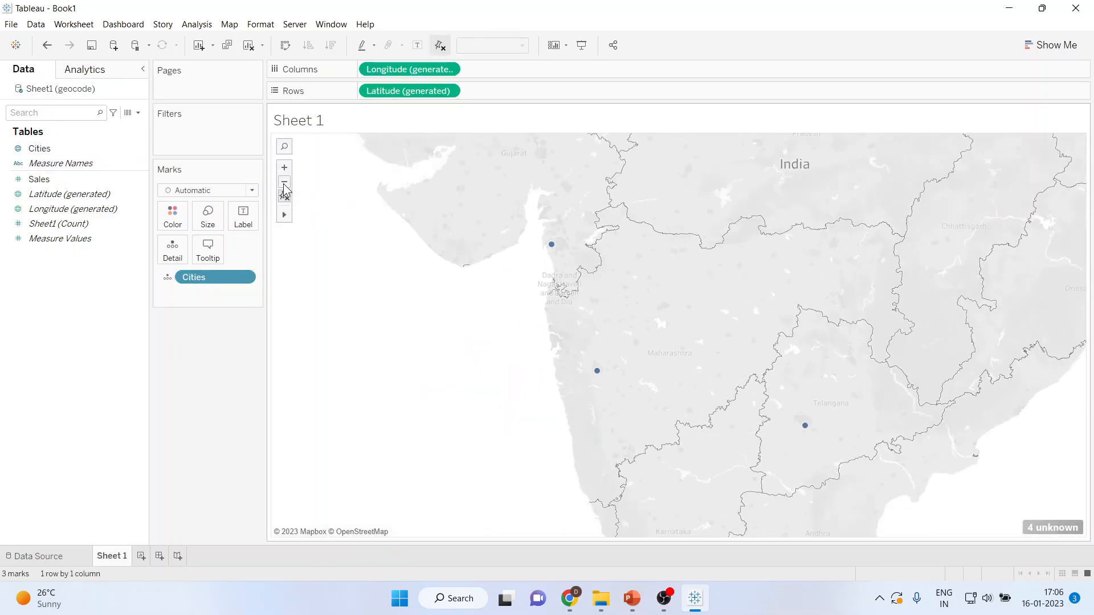
left_click(284, 183)
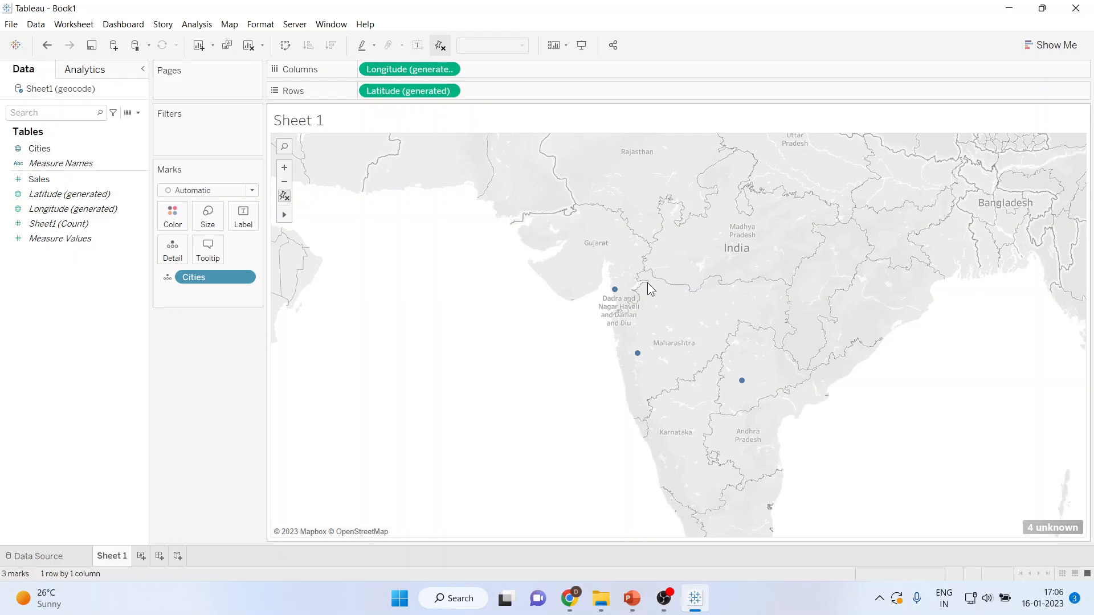
Open location editing for the map's unknown cities and match Banglore to Bengaluru
left_click(1045, 528)
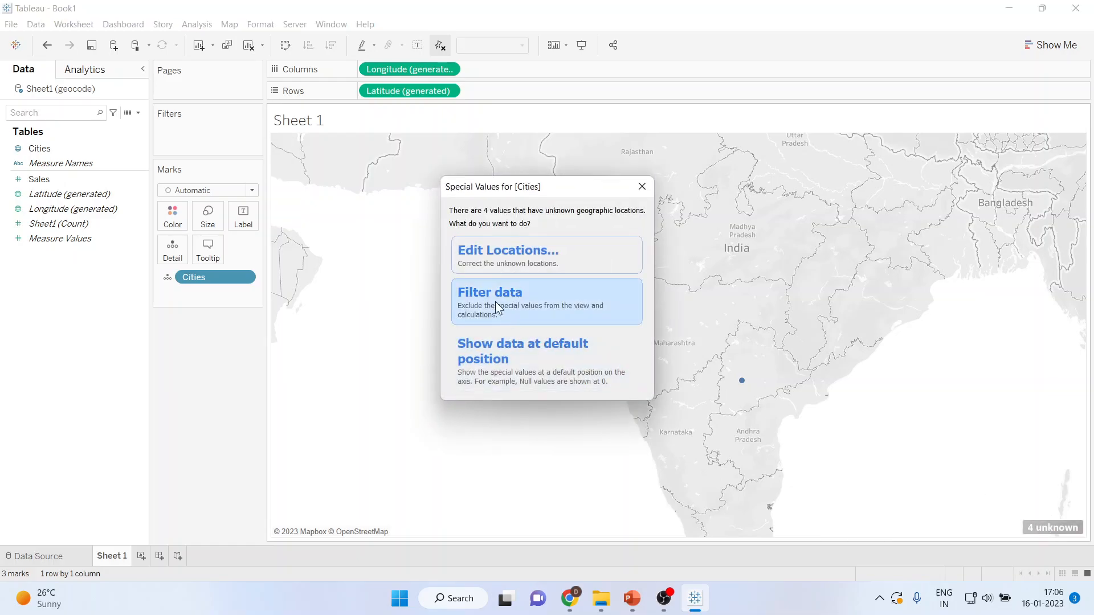
left_click(480, 257)
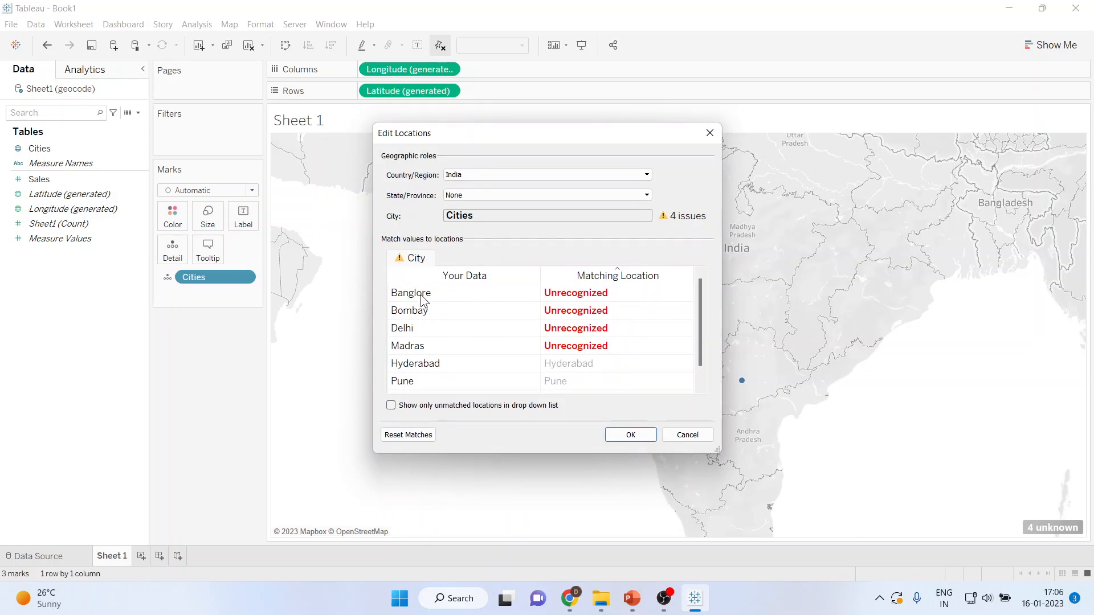
left_click(564, 294)
left_click(564, 294)
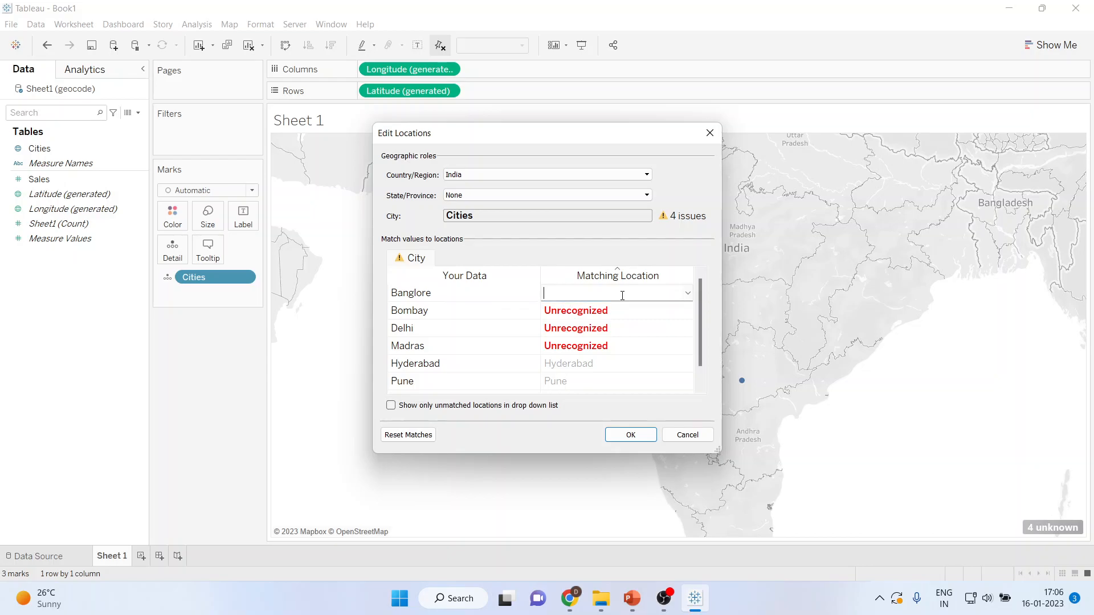
type("Ben")
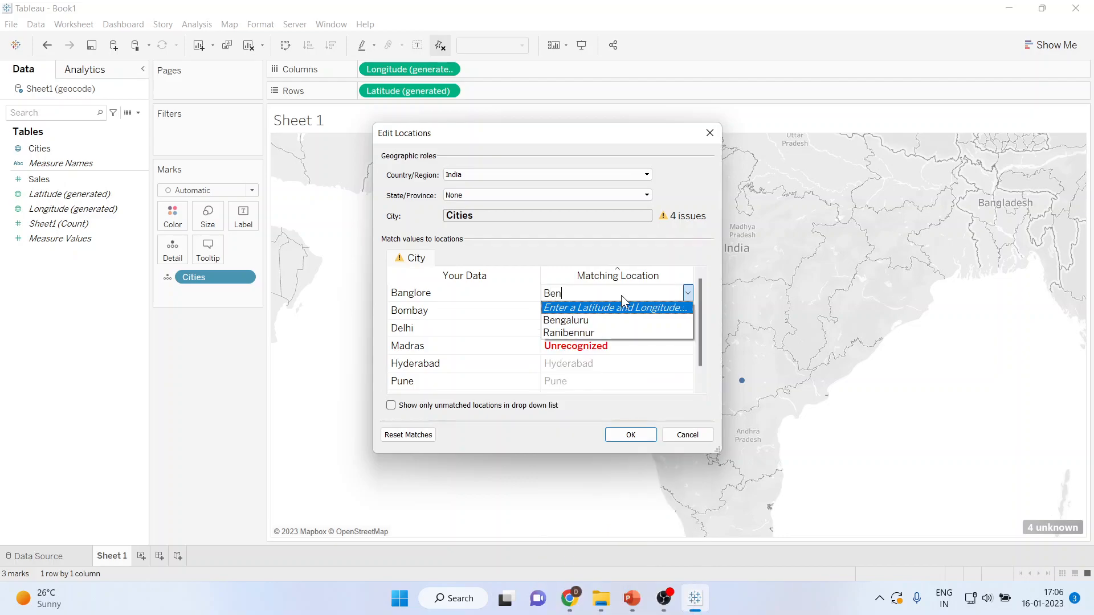
left_click(601, 322)
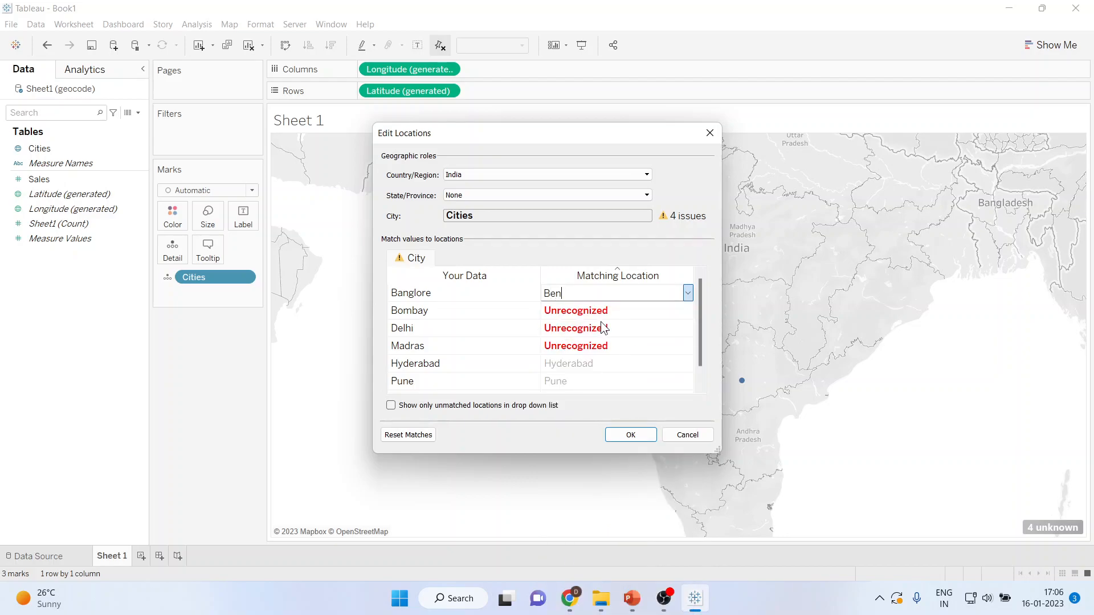
Match Bombay to Mumbai and Delhi to New Delhi in the city location matches
left_click(614, 311)
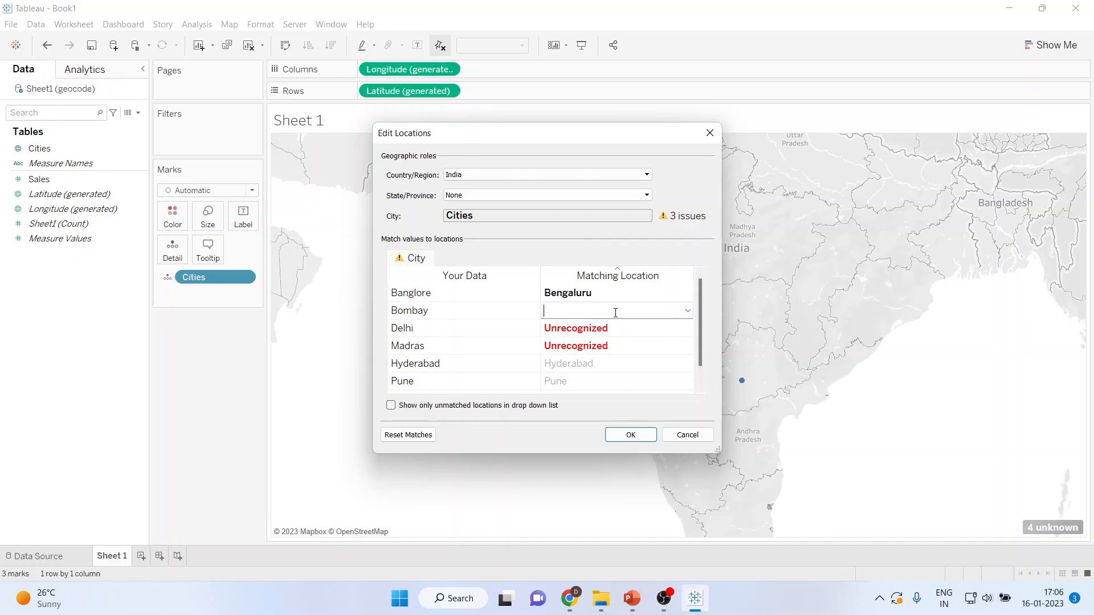
type("Mumbai")
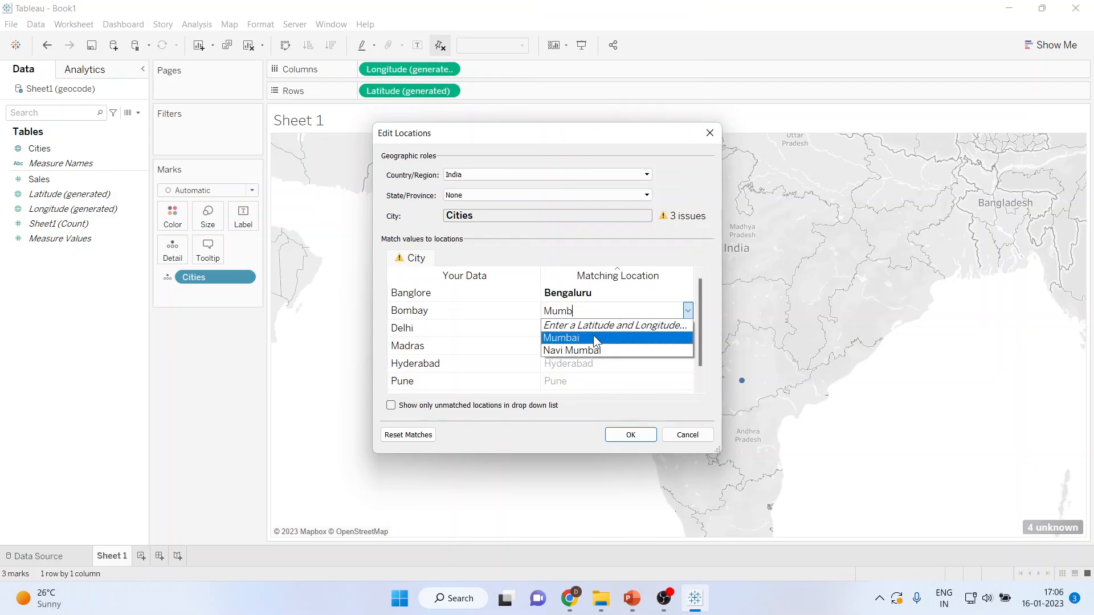
left_click(592, 336)
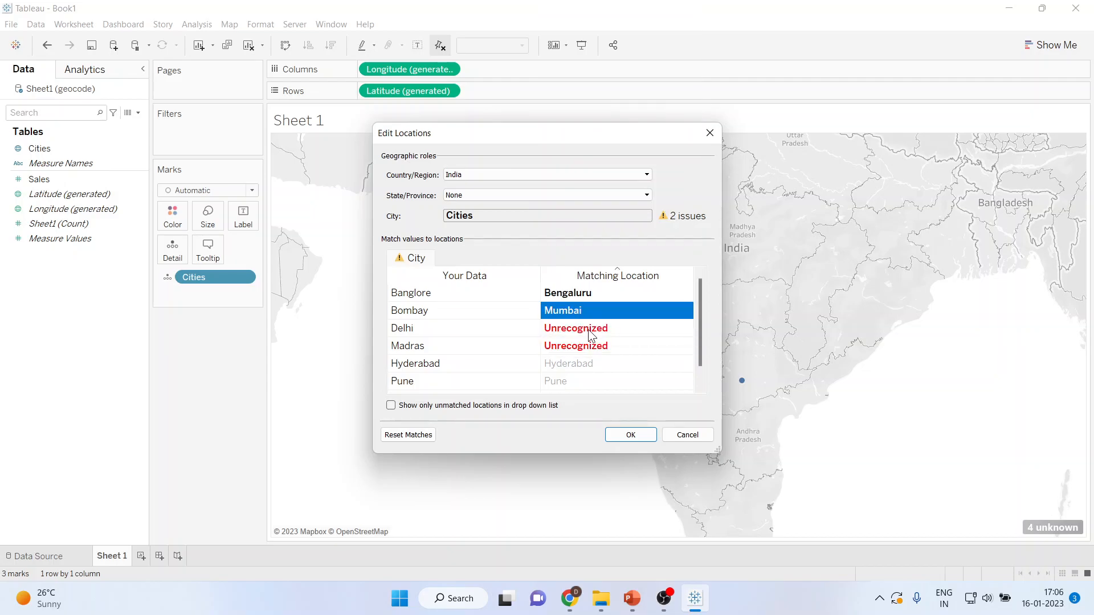
left_click(589, 329)
type("New")
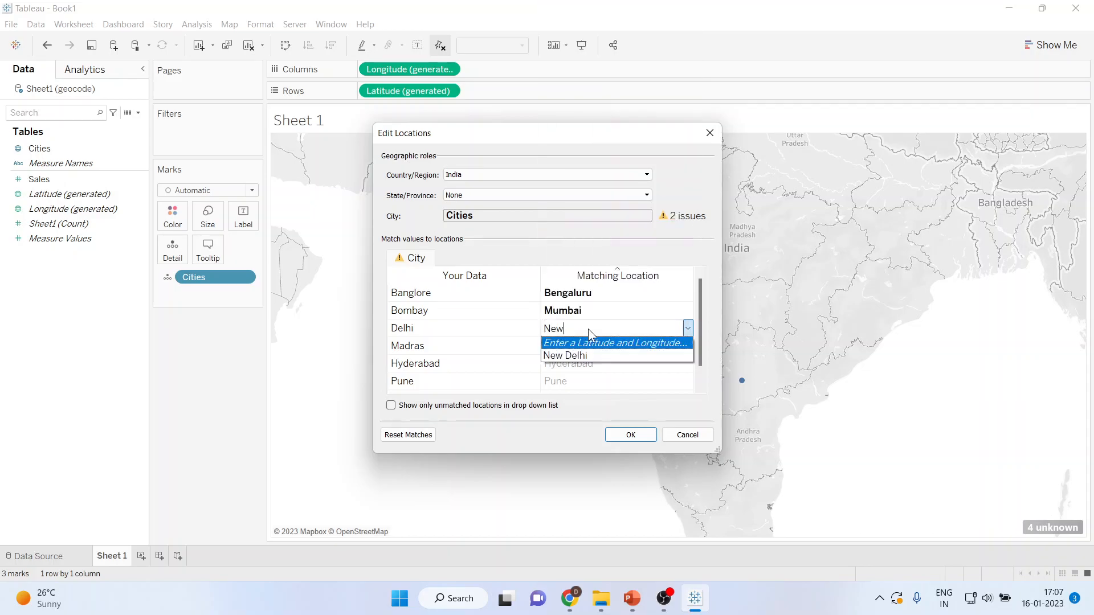
left_click(589, 351)
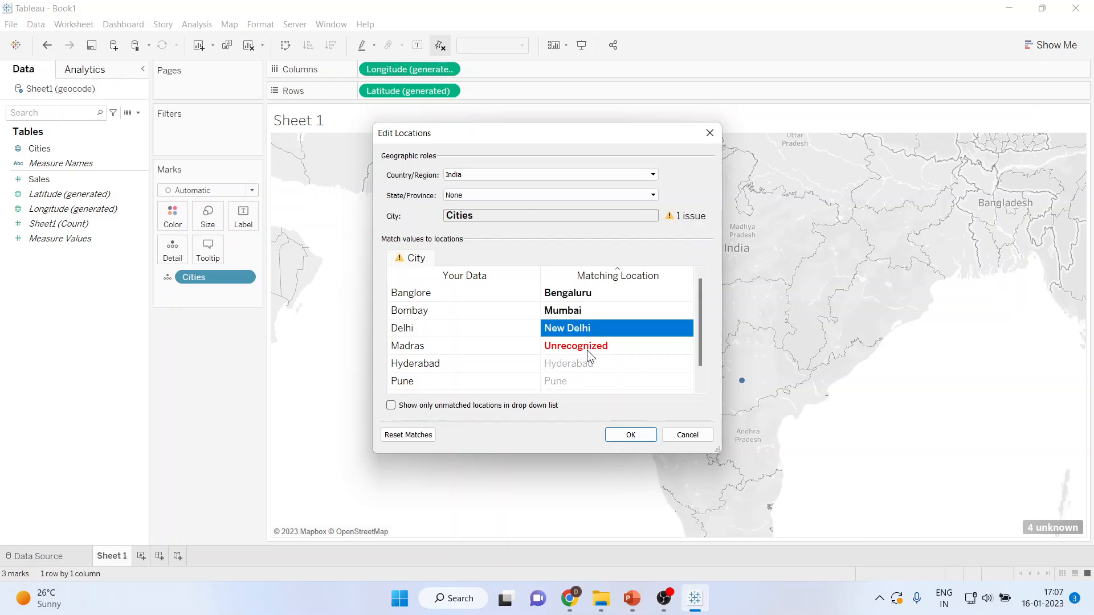
Match the unrecognized city Madras to Chennai
left_click(584, 344)
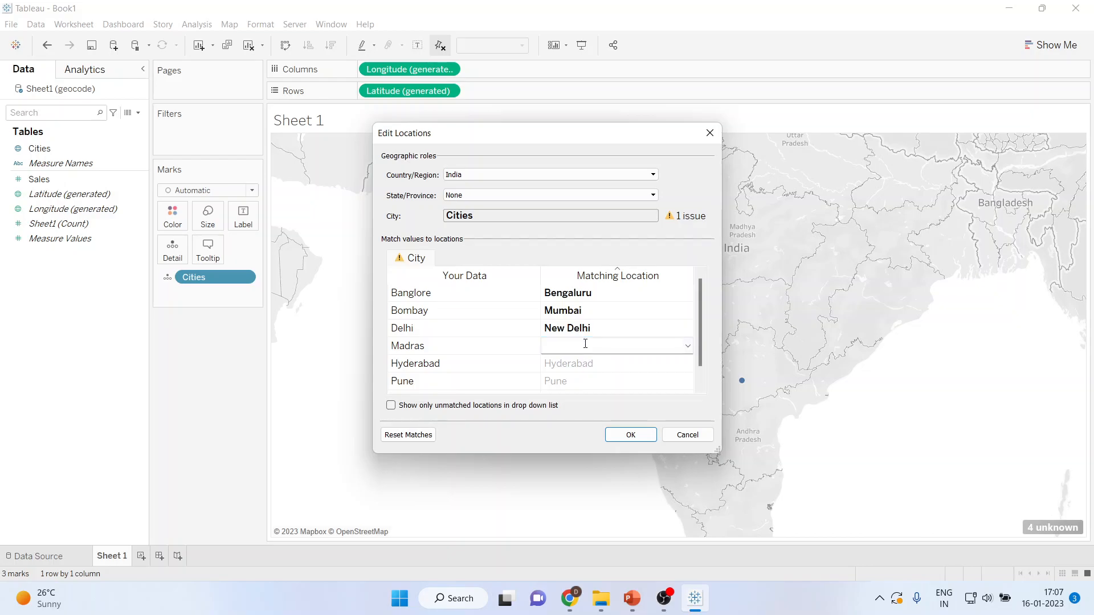
type("Che")
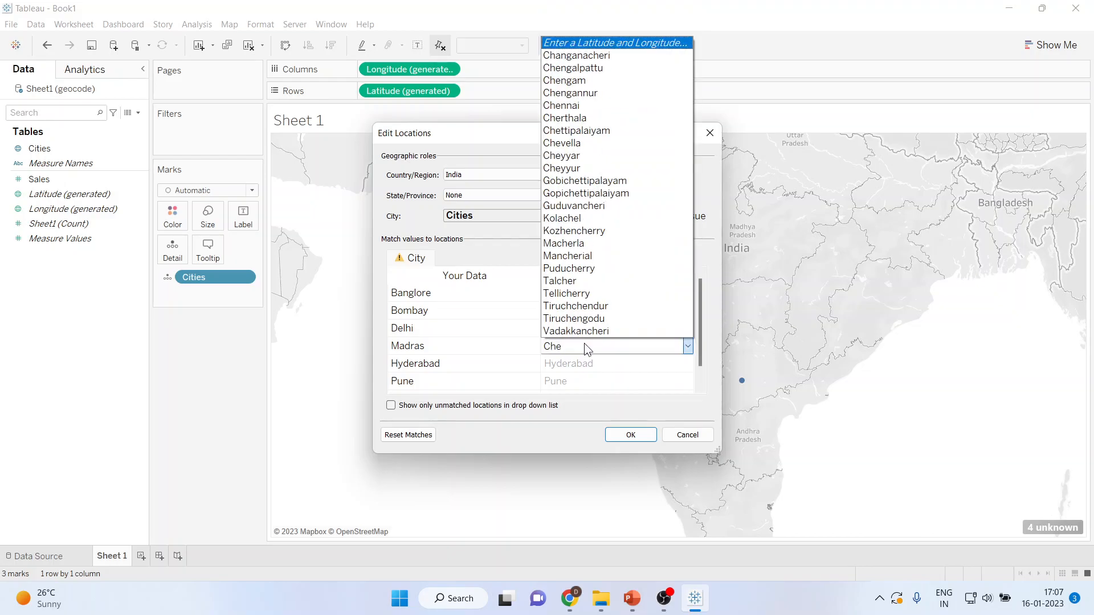
type("n")
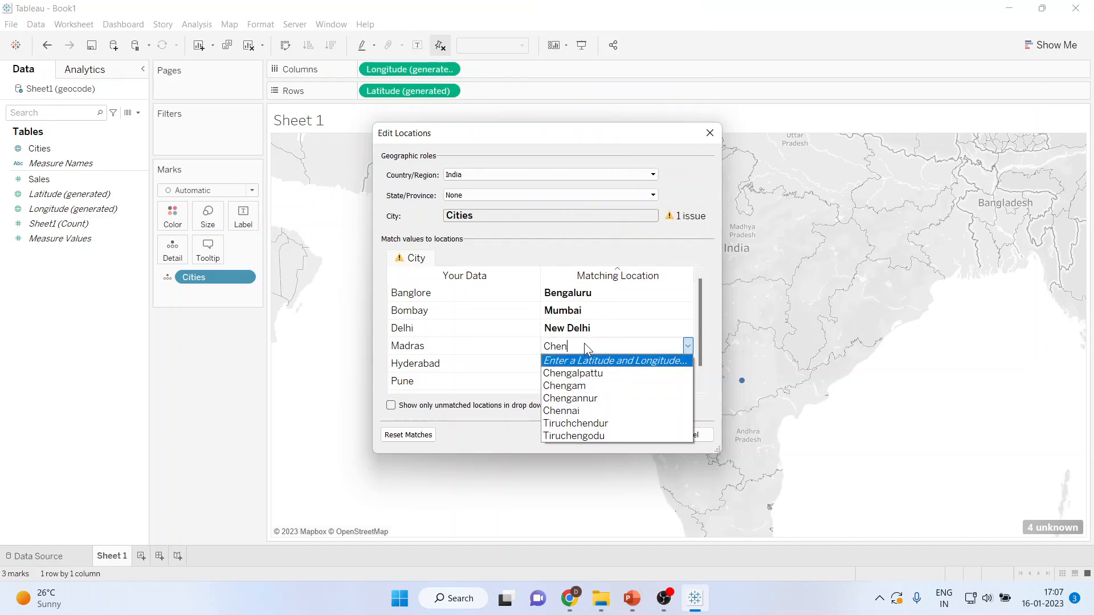
left_click(585, 410)
Give Surat a custom matching location with latitude 21.17 and longitude 72.83
left_click_drag(699, 348, 702, 367)
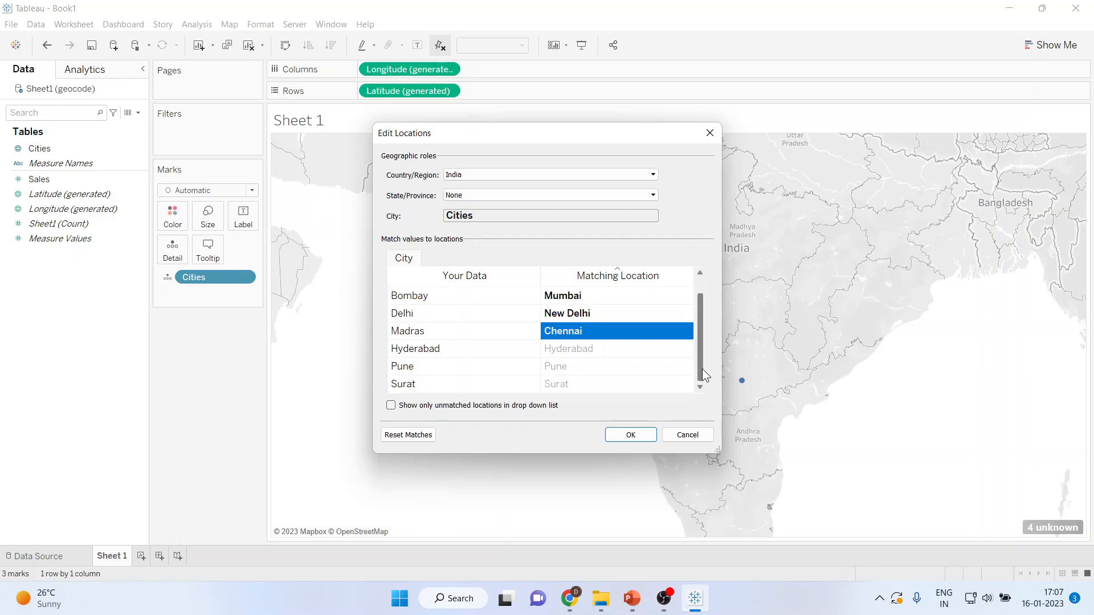
left_click(566, 384)
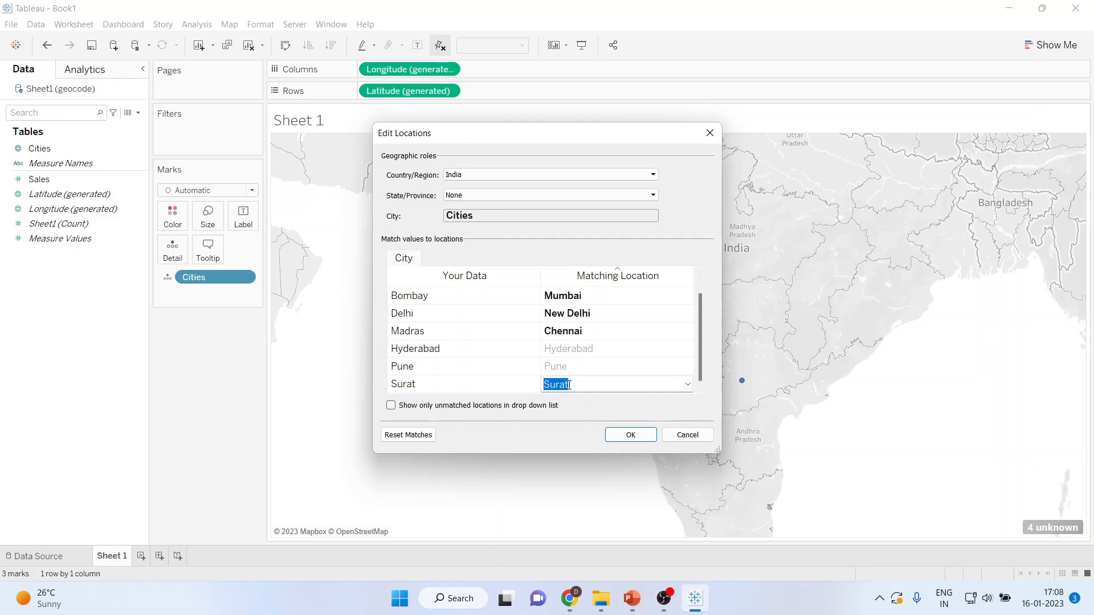
left_click(688, 385)
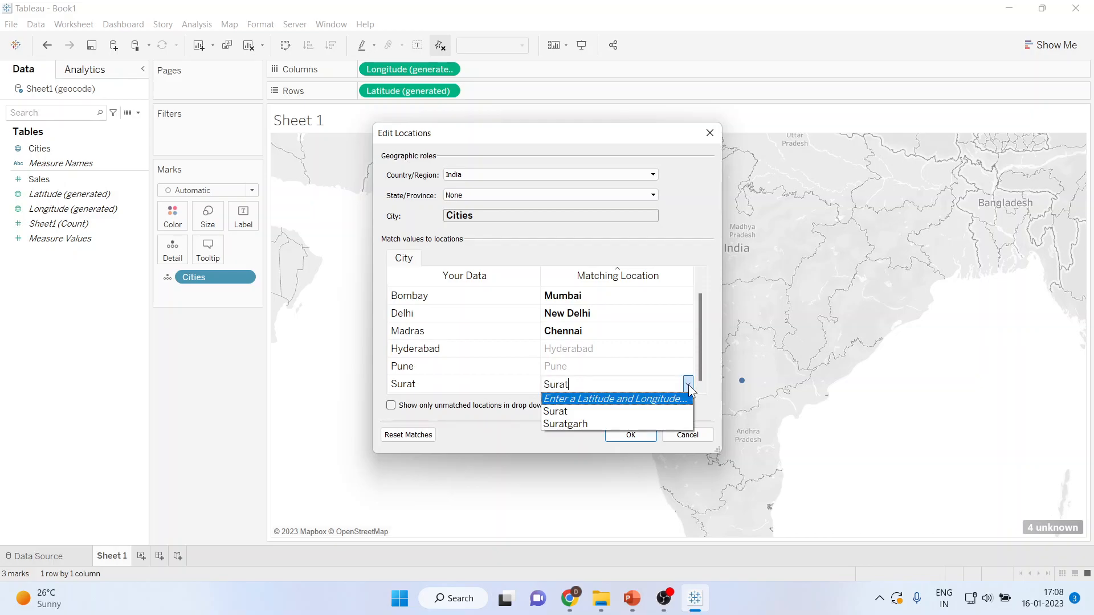
left_click(625, 399)
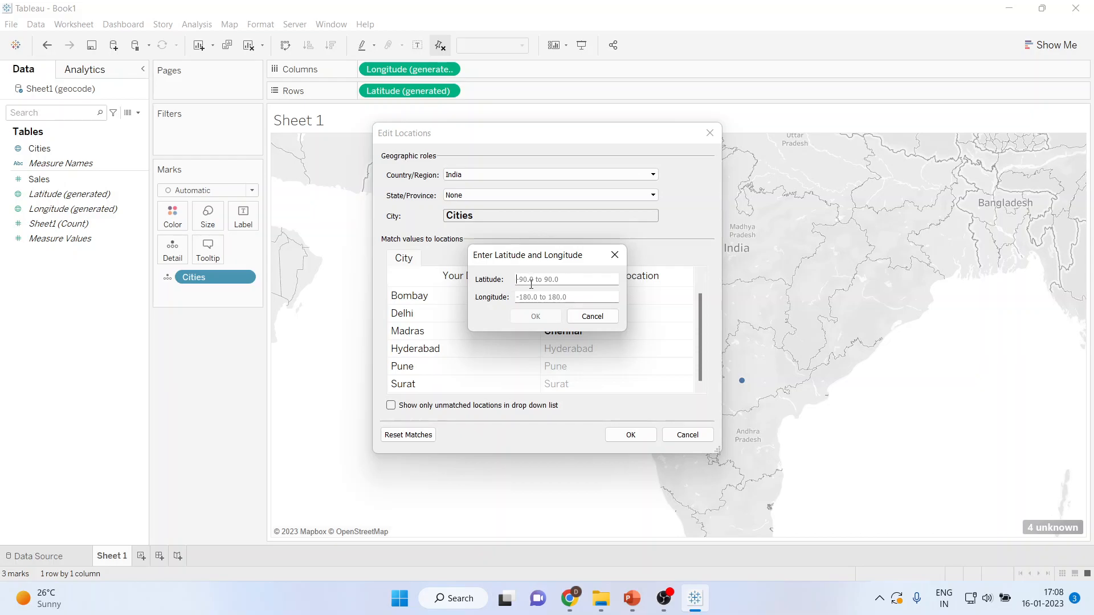
left_click(523, 297)
left_click(543, 280)
type("21.17")
left_click(530, 298)
type("72.83")
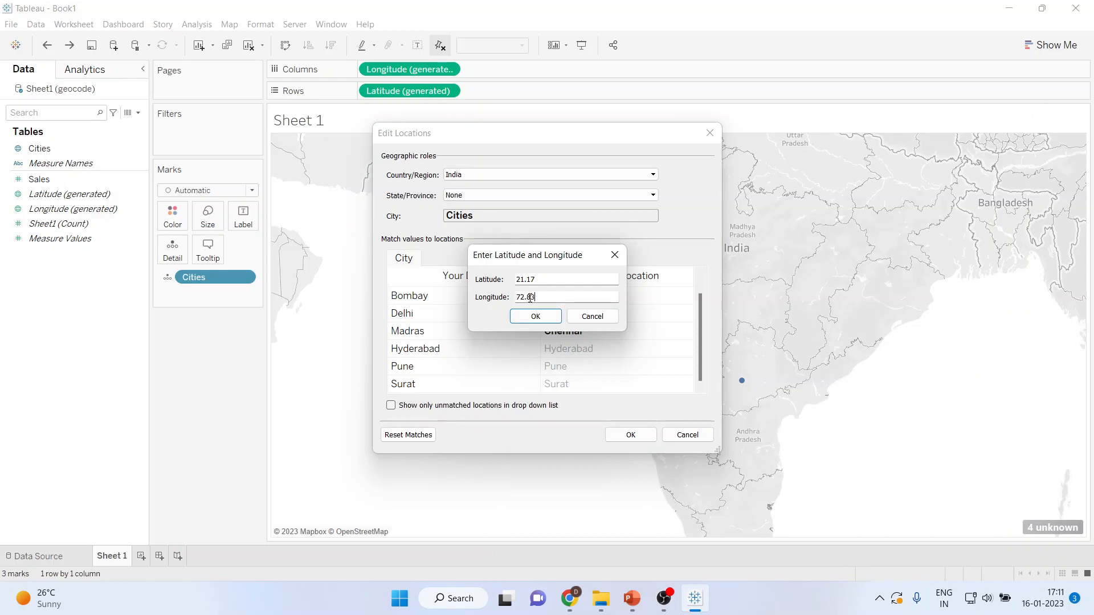
left_click(536, 317)
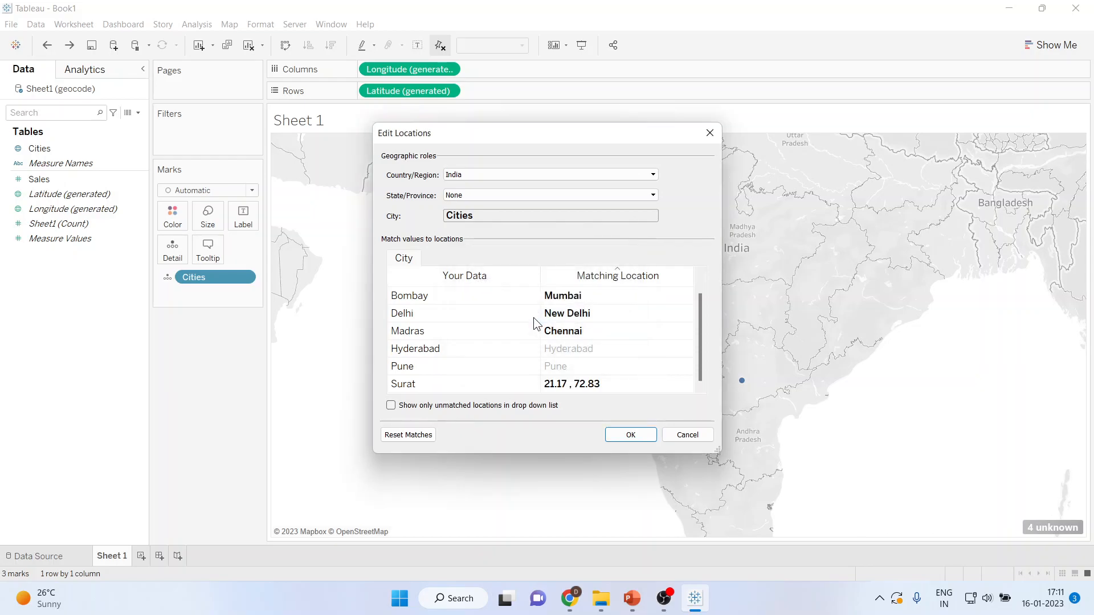
Apply the edited city locations and check the plotted markers across India, including Bombay, Surat, Pune, Banglore and Madras
left_click(624, 439)
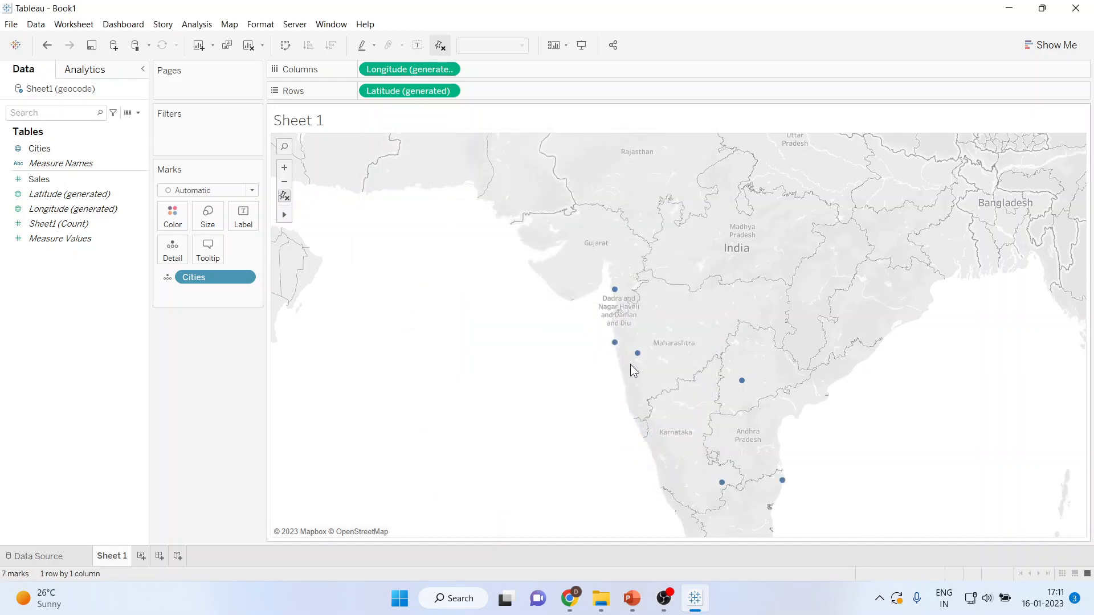
mouse_move(616, 346)
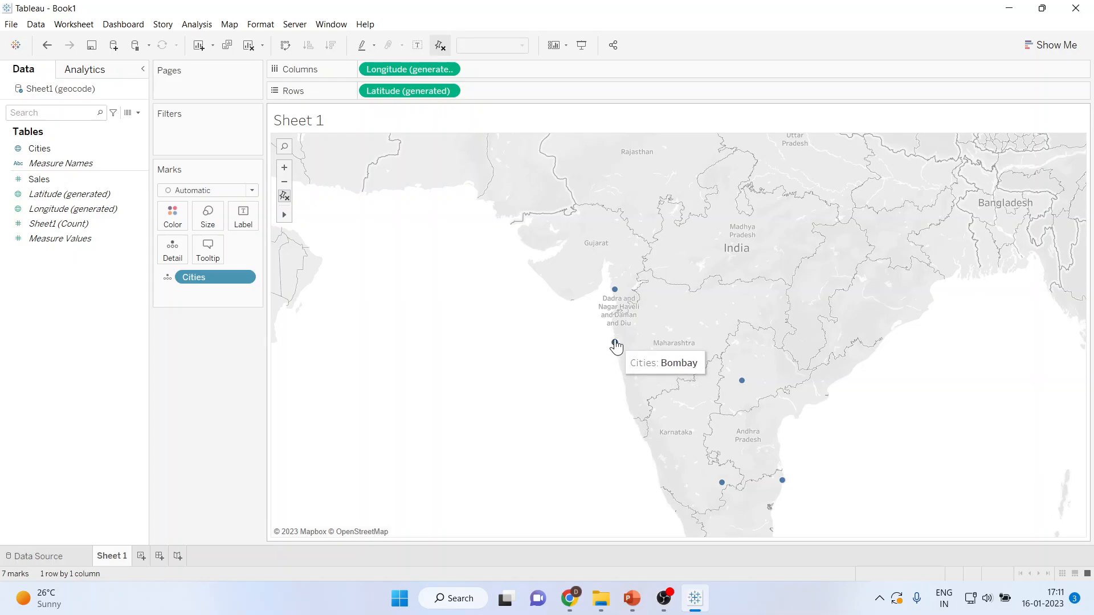
mouse_move(616, 293)
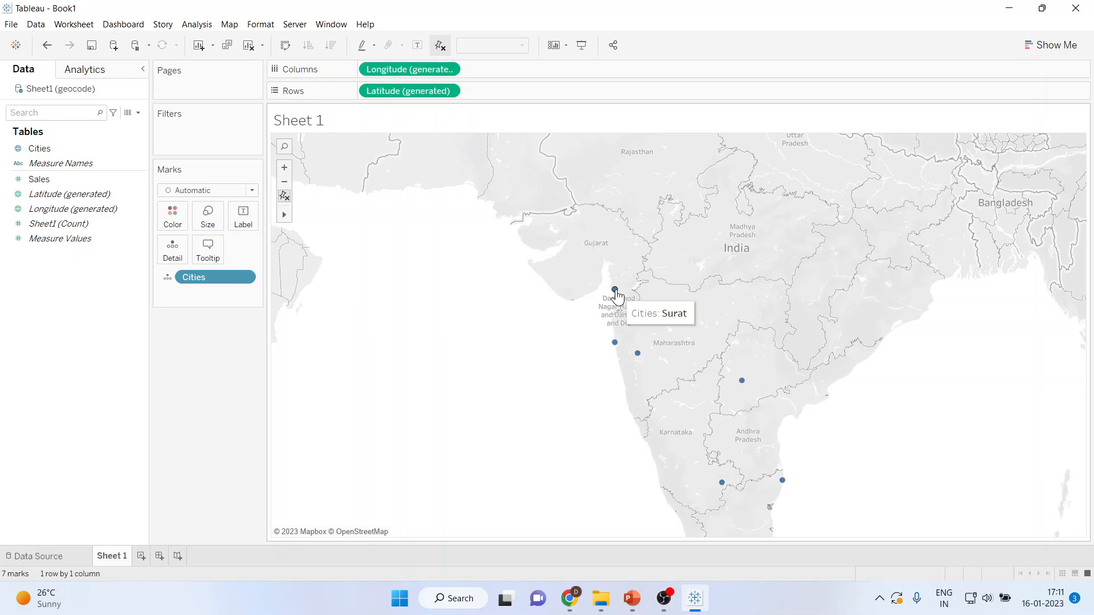
mouse_move(638, 360)
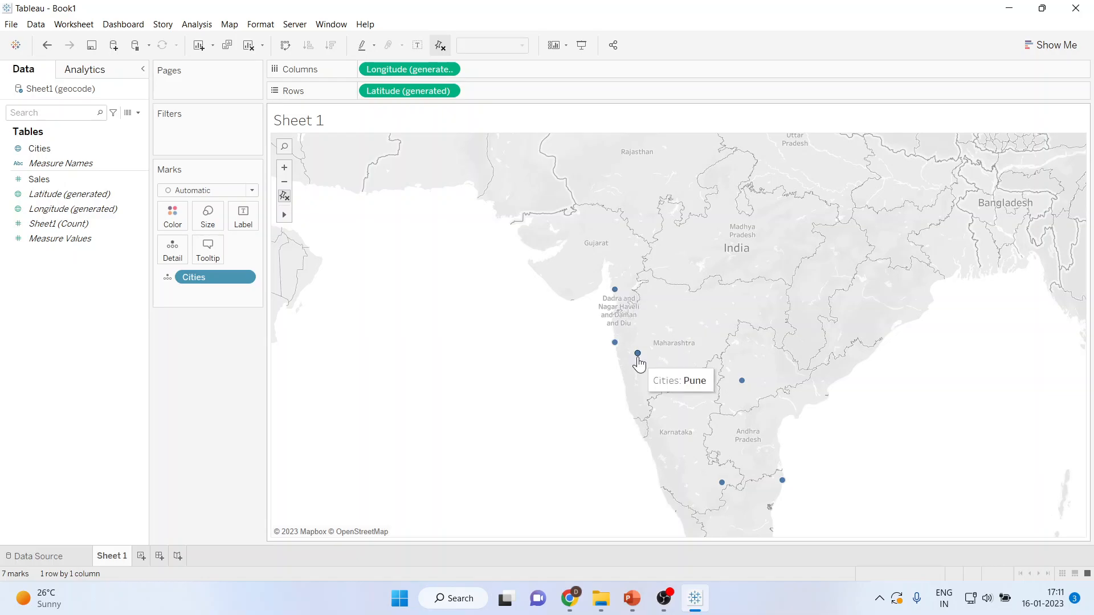
mouse_move(742, 385)
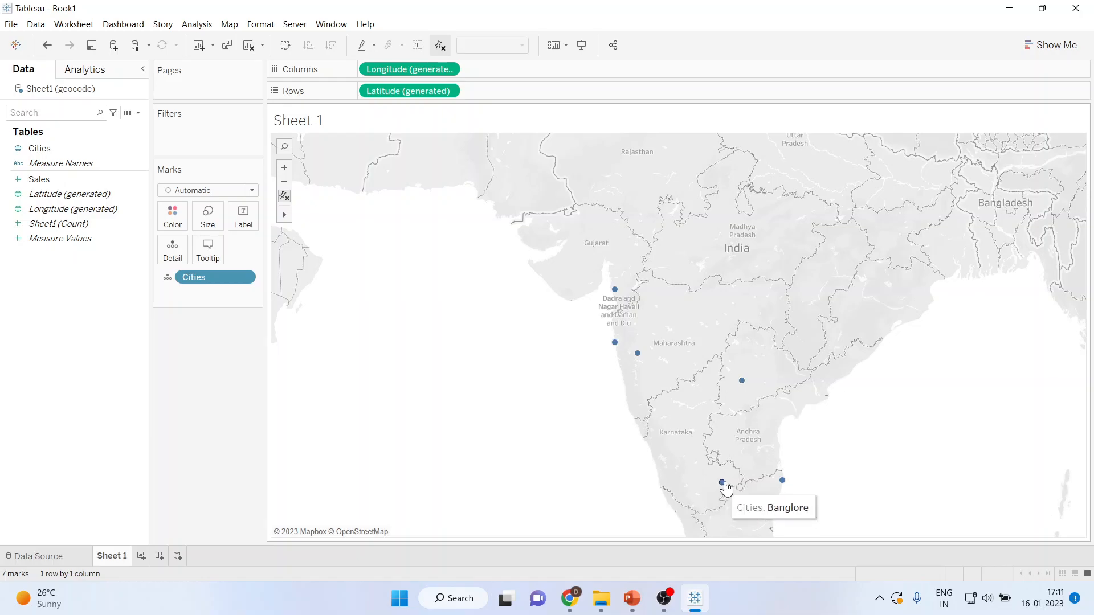
mouse_move(784, 484)
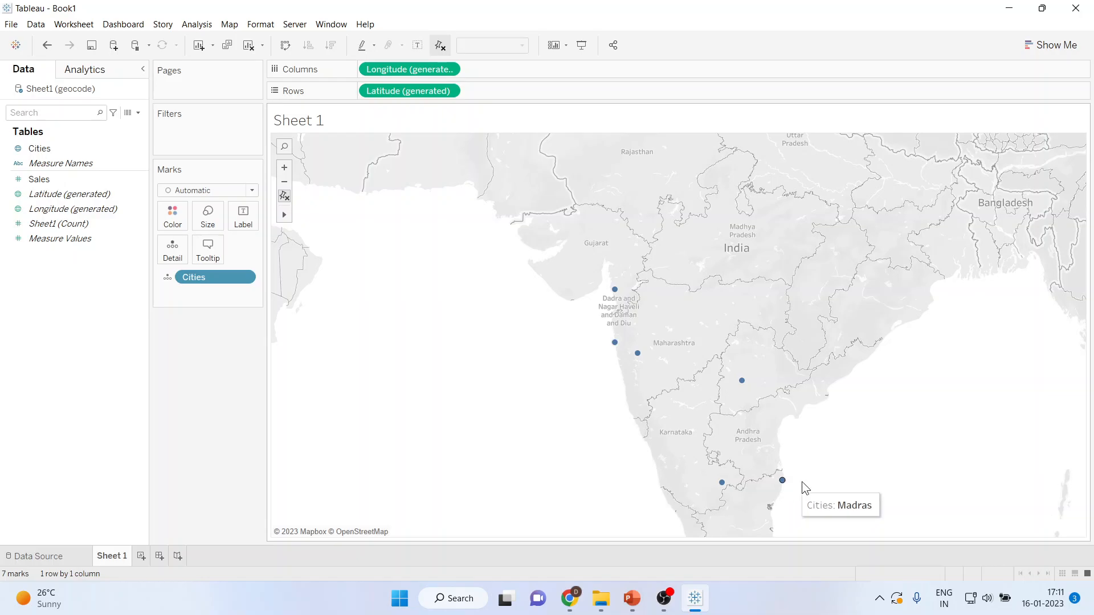
scroll(850, 464, "down", 2)
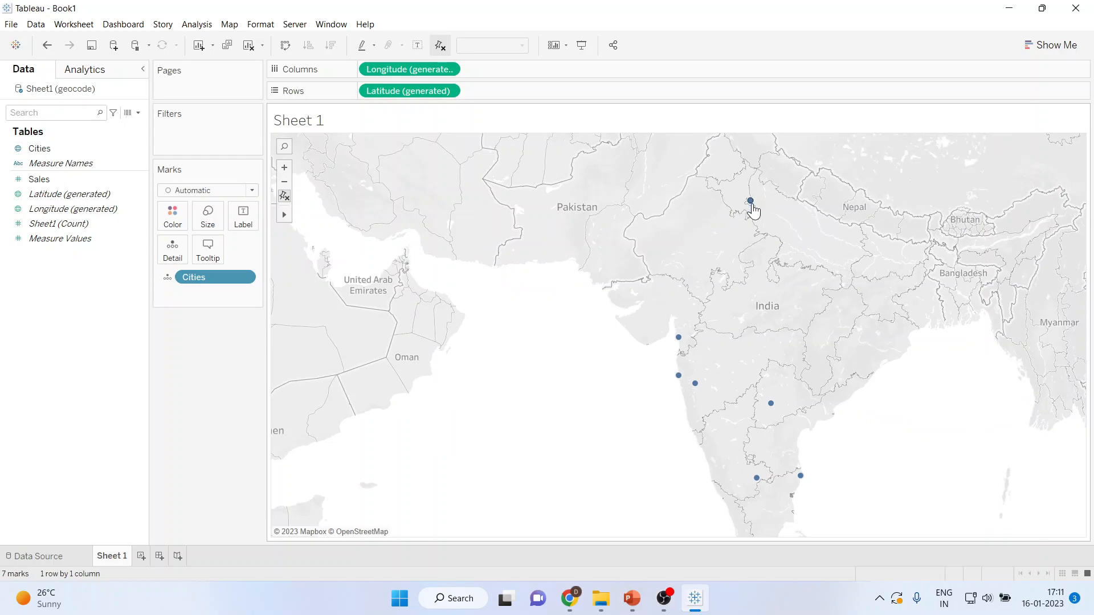
Switch to the Youtube template presentation in PowerPoint
mouse_move(632, 598)
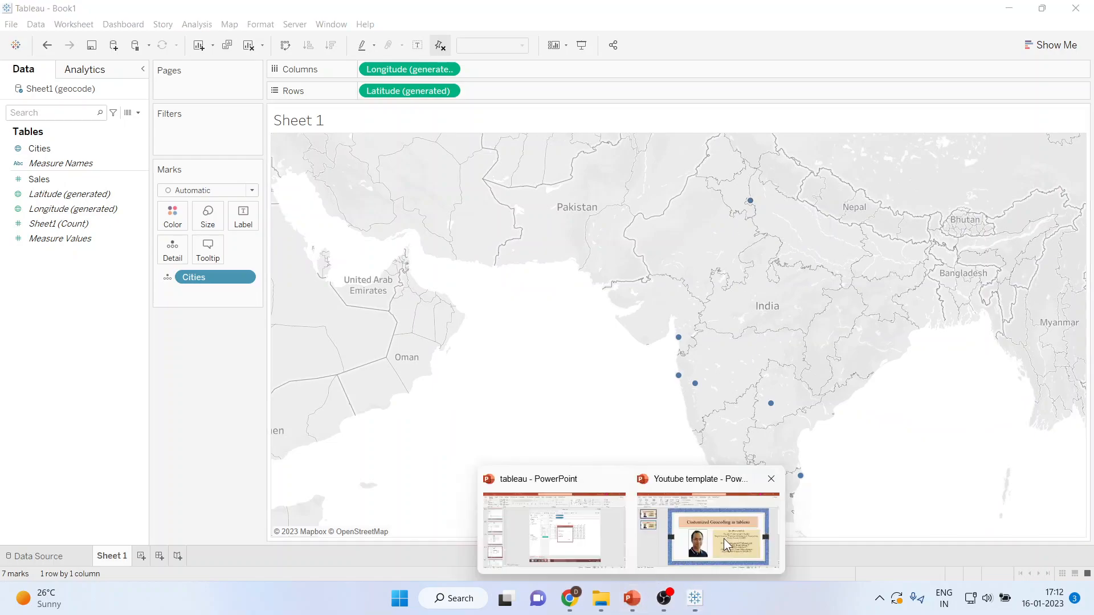